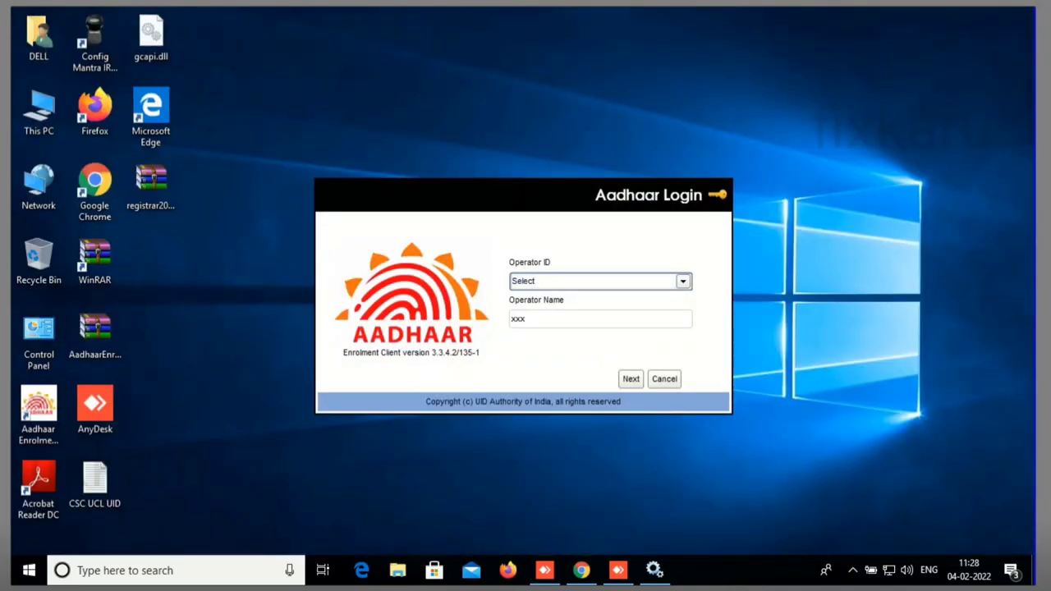
Step: Pick the operator's ID from the filtered Operator ID suggestions and submit the login
key(BackSpace)
key(BackSpace)
key(BackSpace)
key(BackSpace)
key(BackSpace)
key(BackSpace)
text(dl)
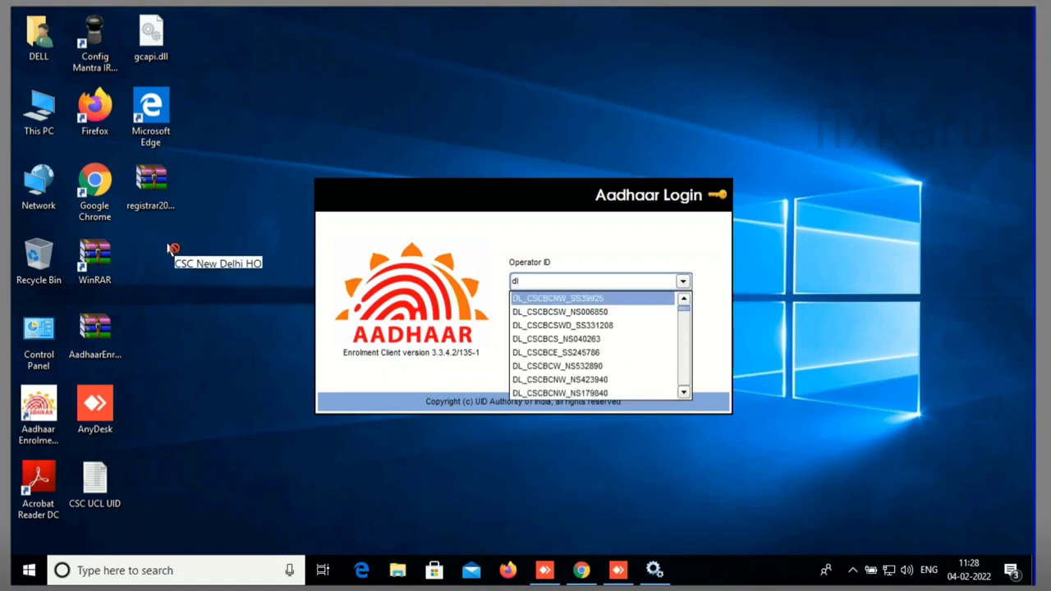
key(Return)
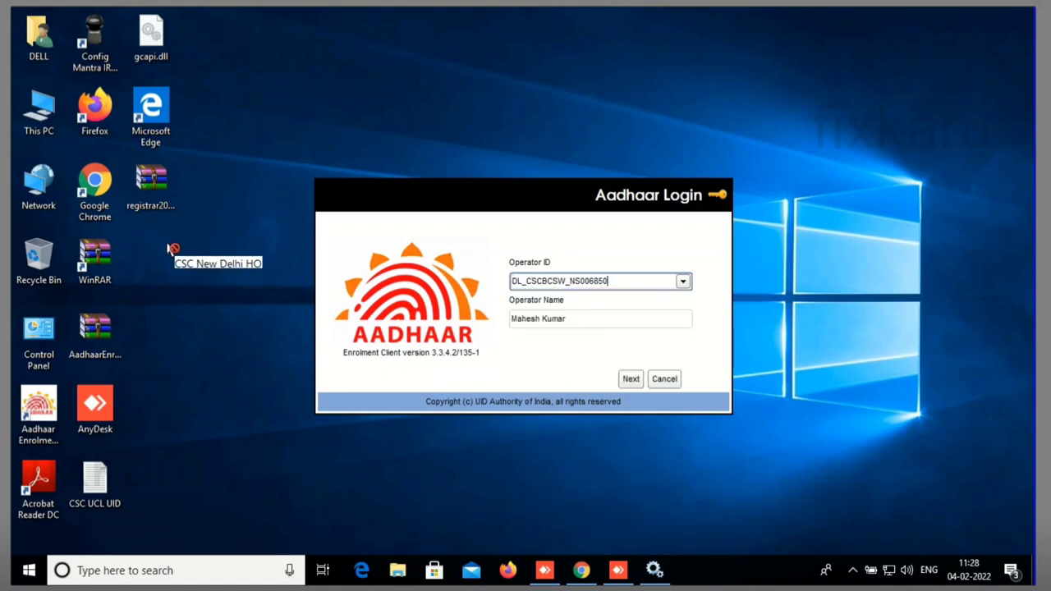
key(BackSpace)
key(BackSpace)
key(BackSpace)
key(BackSpace)
key(BackSpace)
key(BackSpace)
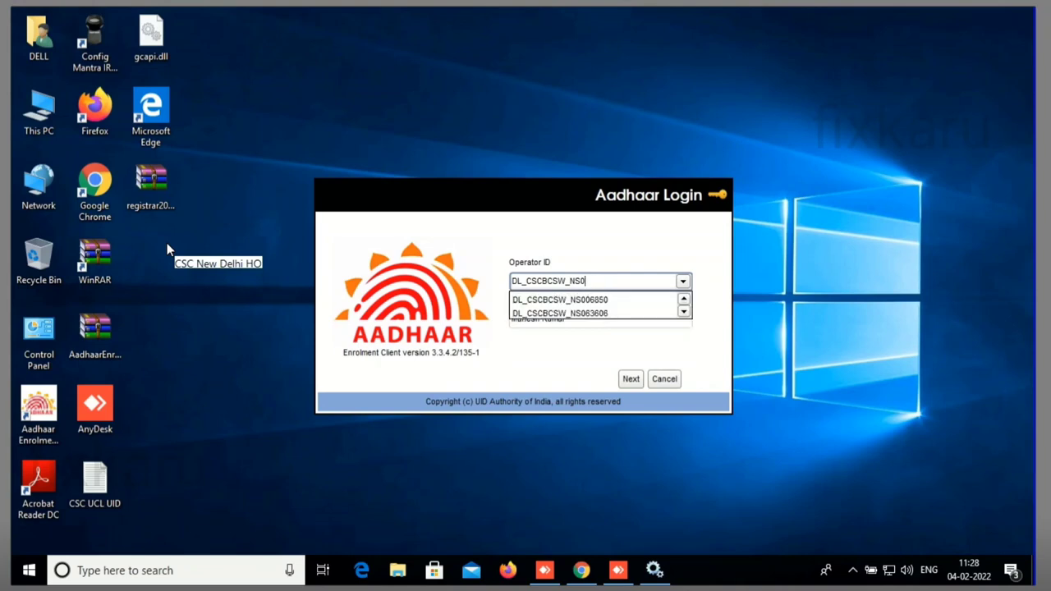
text(1)
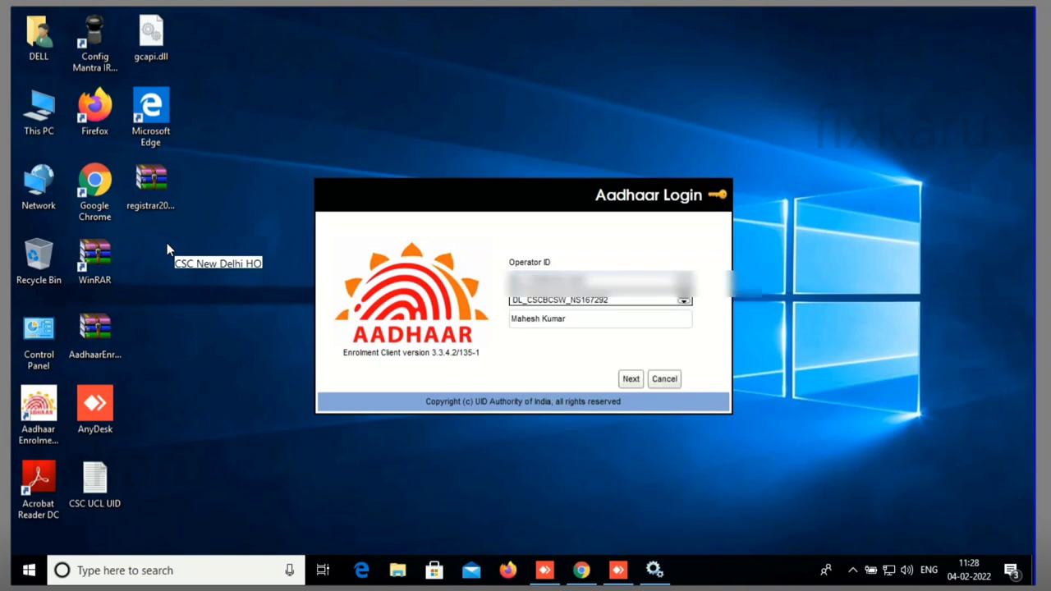
key(Return)
key(Tab)
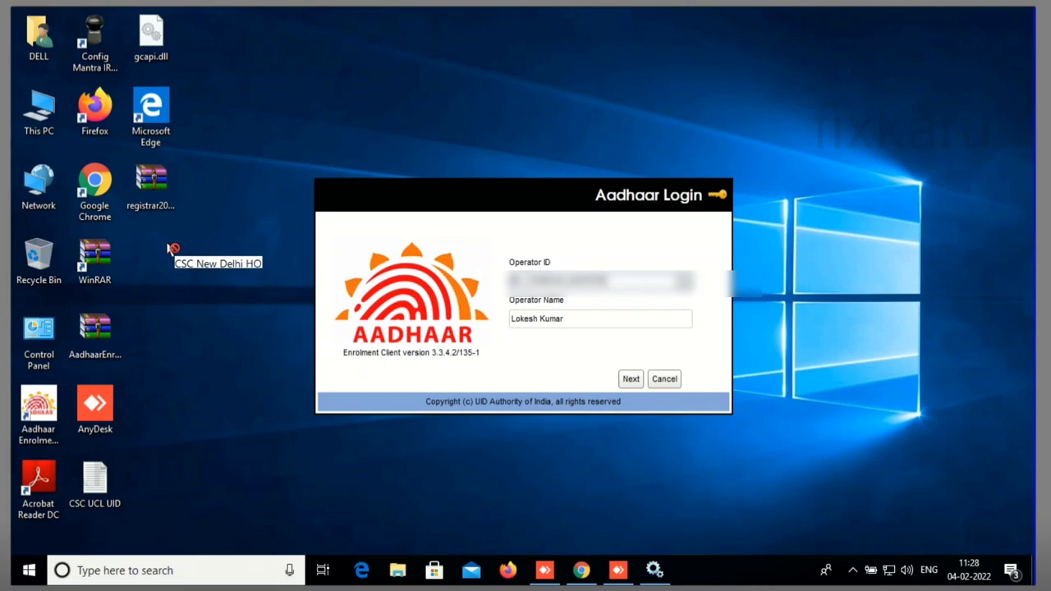
key(Tab)
key(Return)
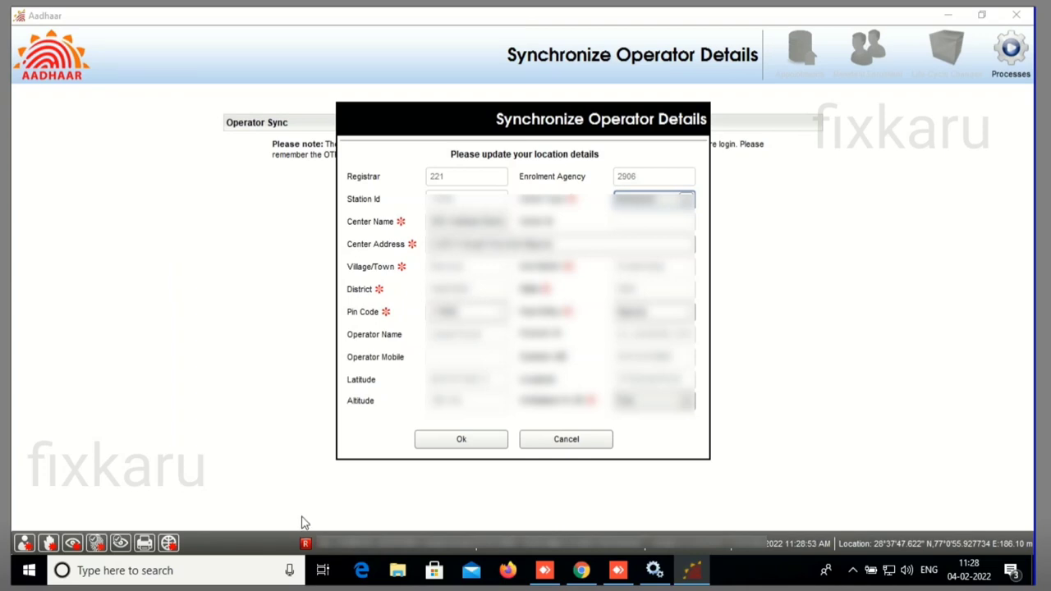
Step: Bring up the Windows Services list from the taskbar
click(654, 569)
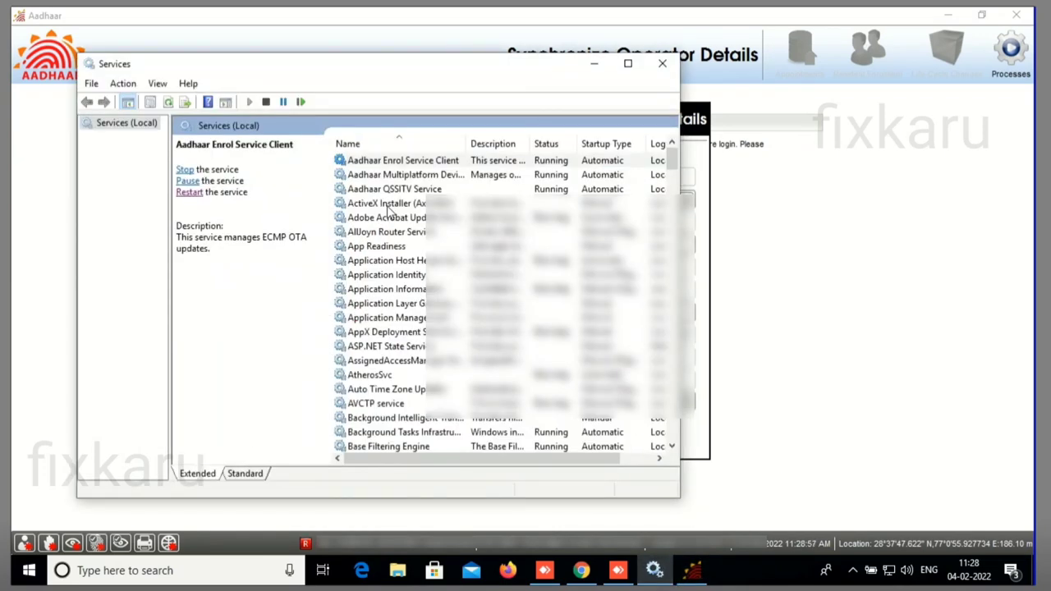
Step: Restart Morpho RD Service in the Services list
click(383, 206)
key(m)
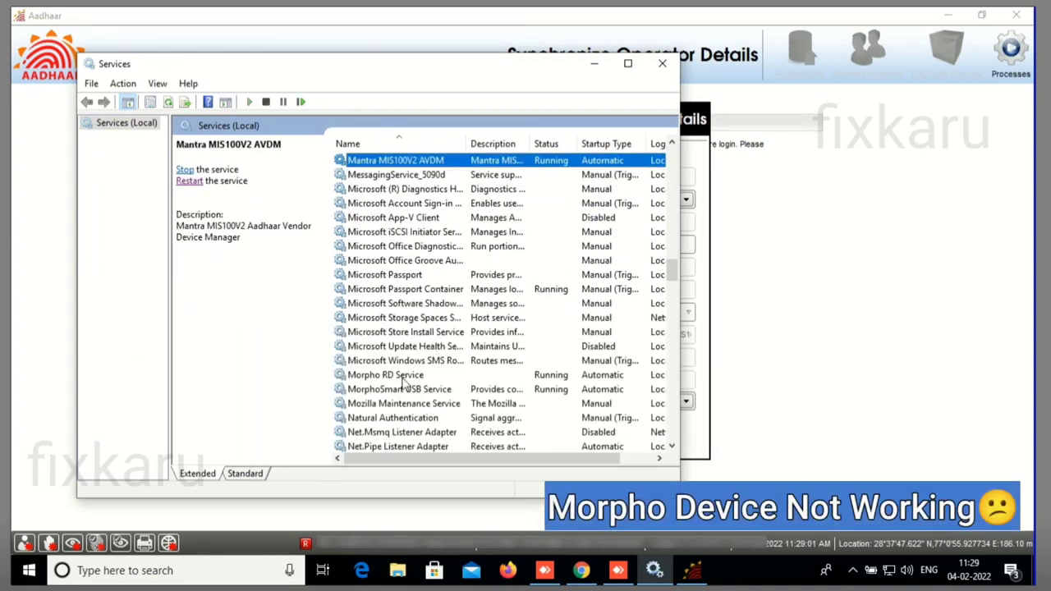
click(398, 378)
click(193, 196)
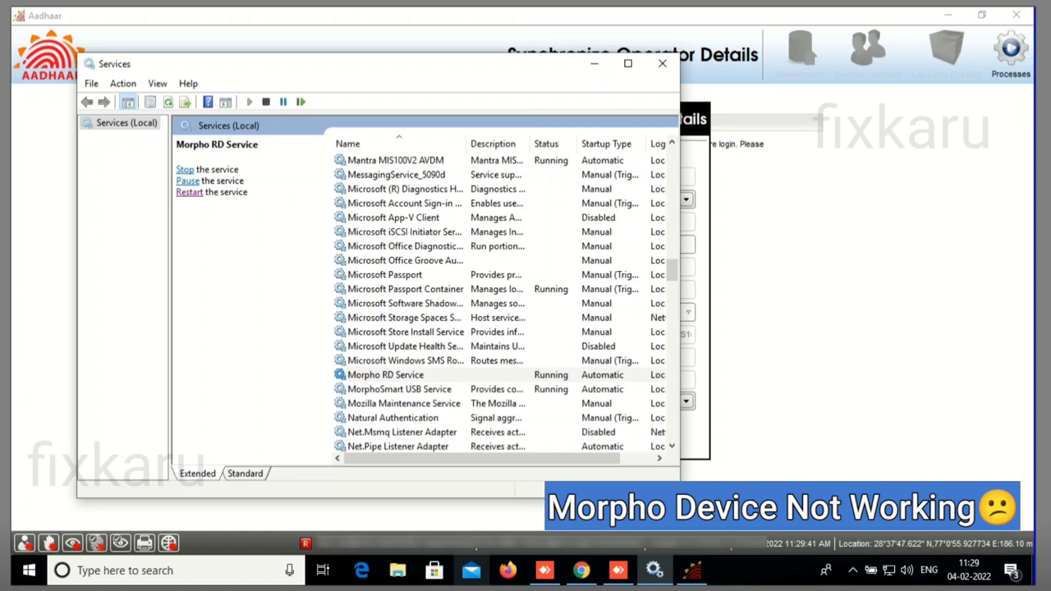
Step: Restart MorphoSmart USB Service as well
click(378, 390)
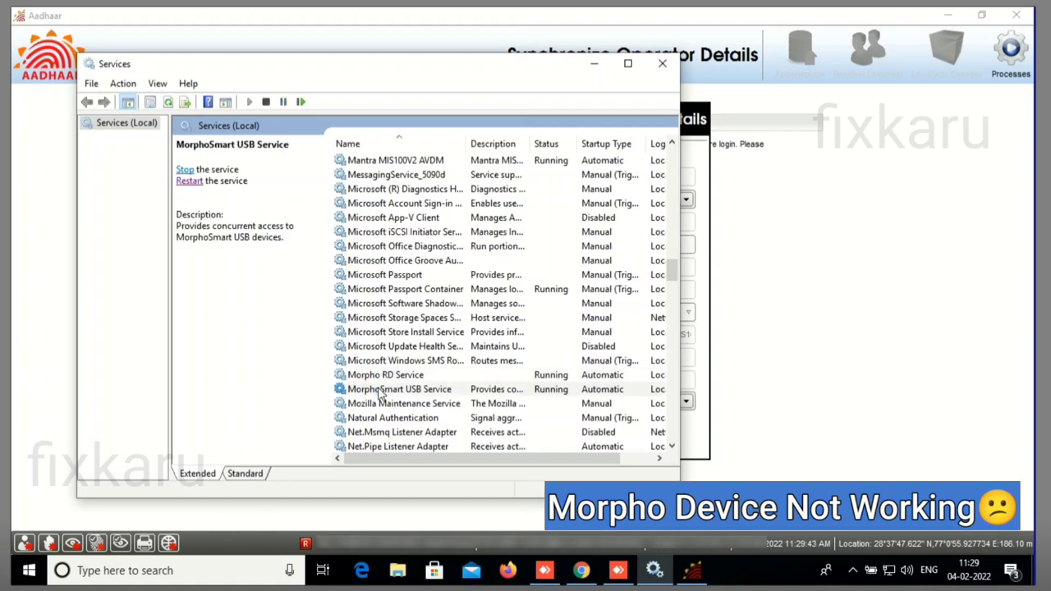
click(190, 181)
click(399, 572)
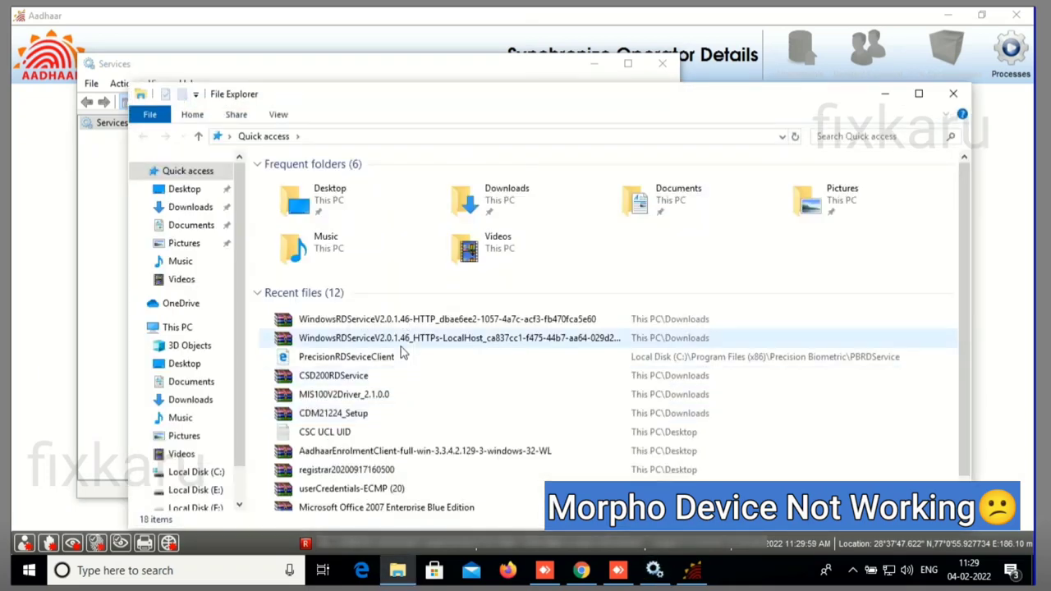
Step: Open the WindowsRDServiceV2.0.1.46-HTTP zip from the Downloads folder
click(189, 207)
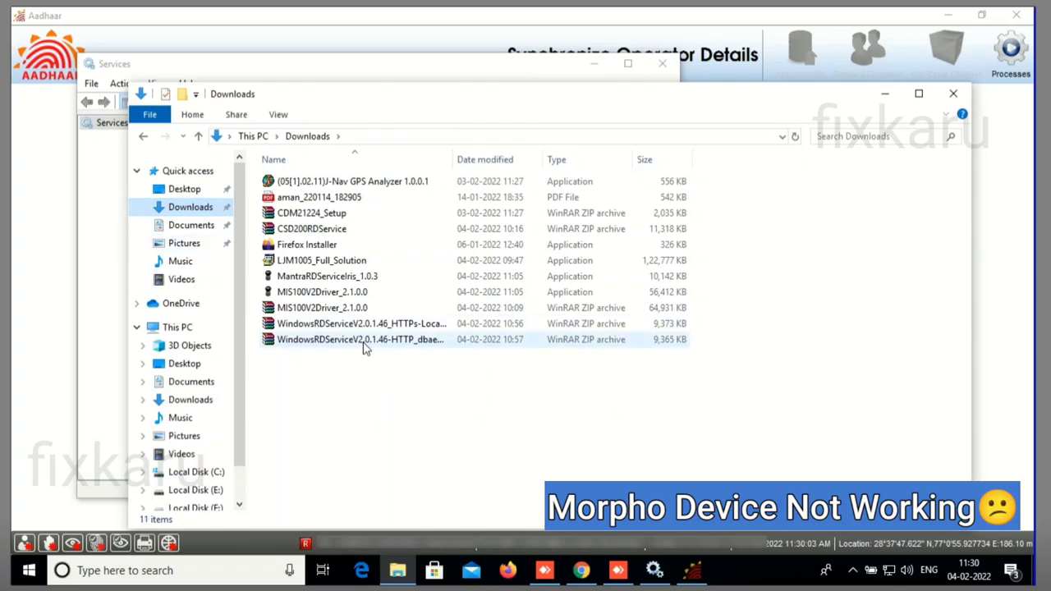
click(386, 342)
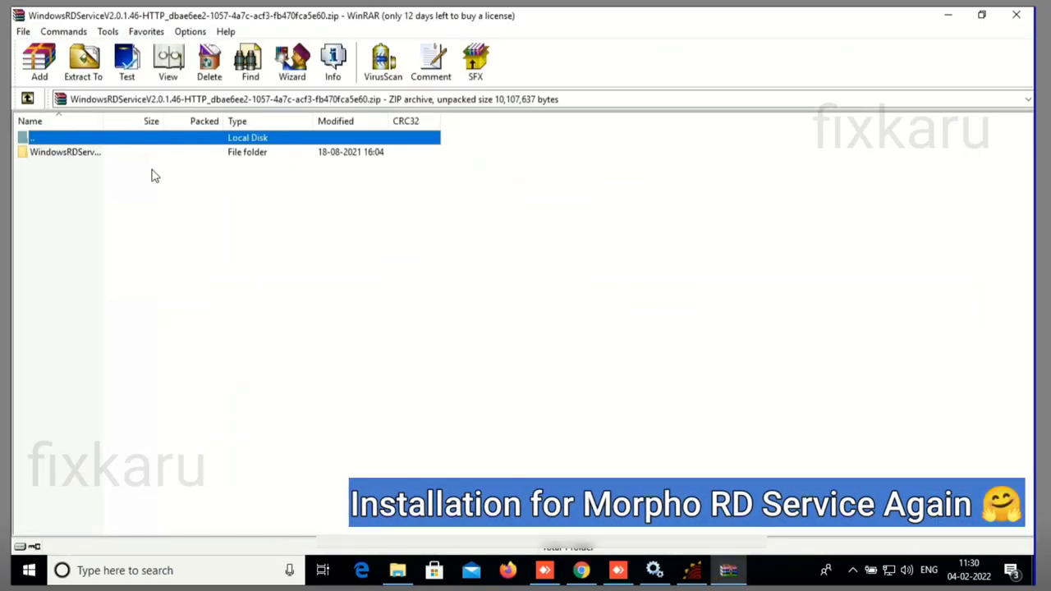
Step: Run WindowsRDService-HTTP.exe from the archive's WindowsRDService folder
double_click(82, 158)
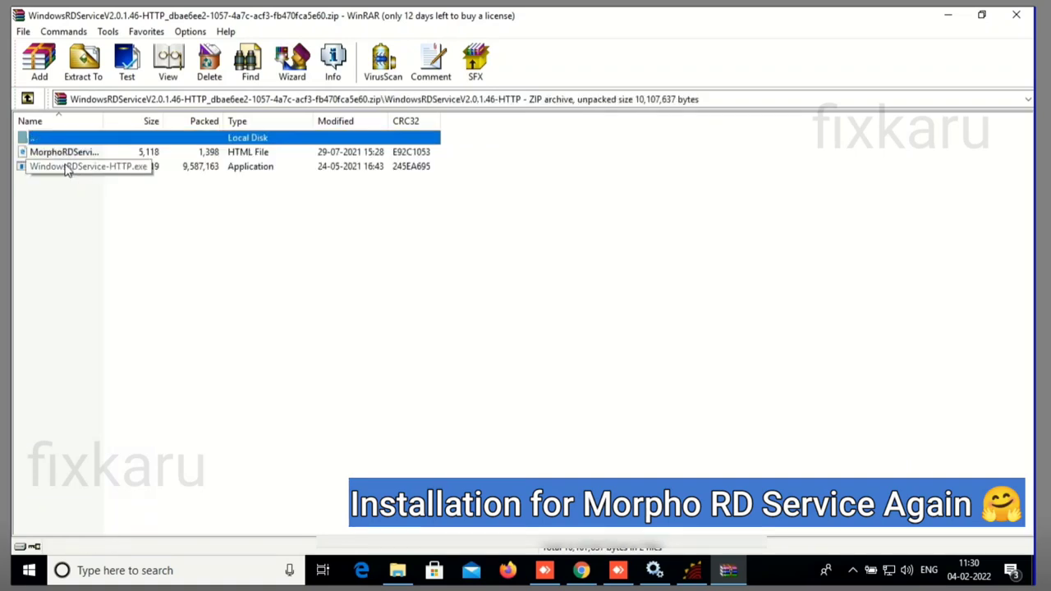
double_click(66, 166)
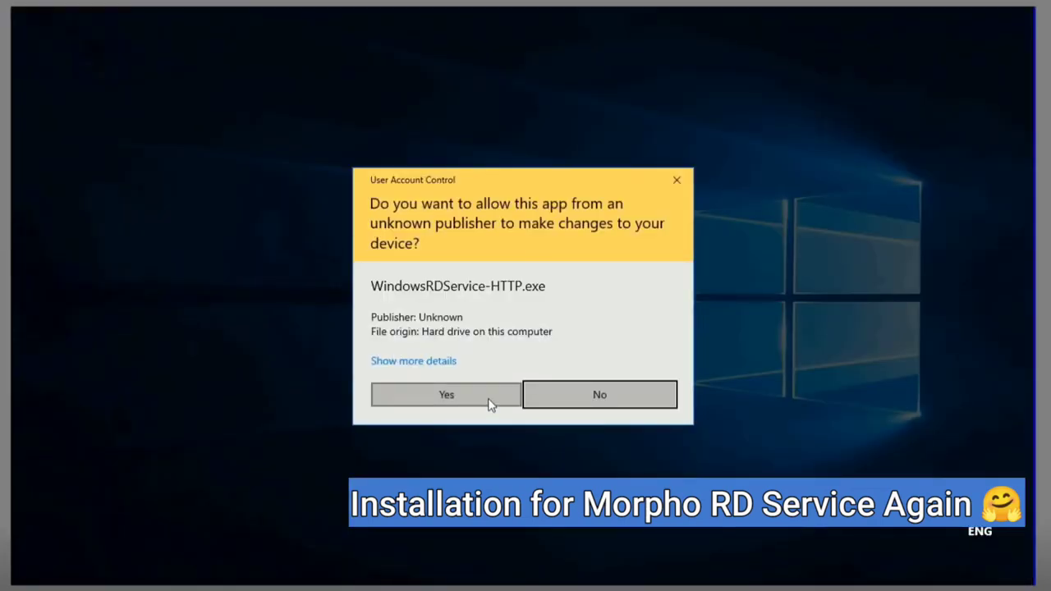
Step: Allow and finish the Morpho RD Service 2.0.1.46 setup, choosing to restart later
click(490, 398)
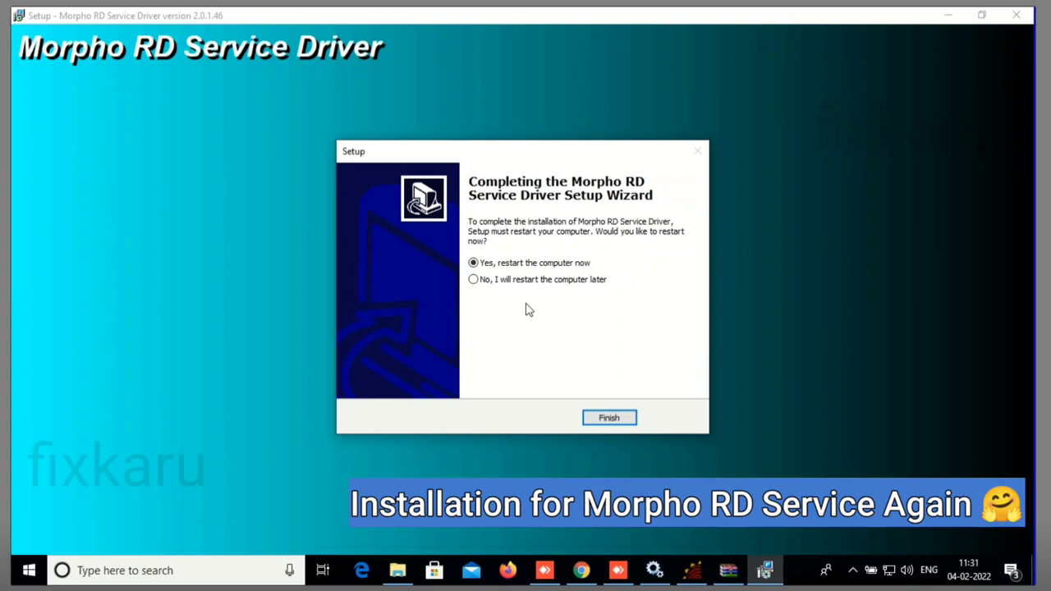
click(511, 282)
click(609, 419)
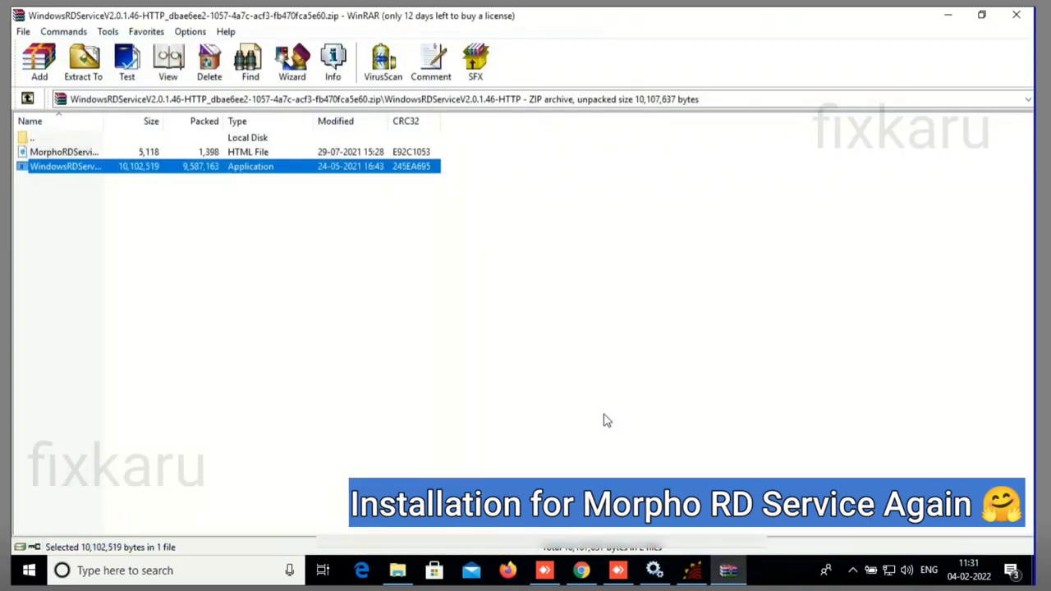
Step: Return to Services and restart Morpho RD Service again
click(694, 570)
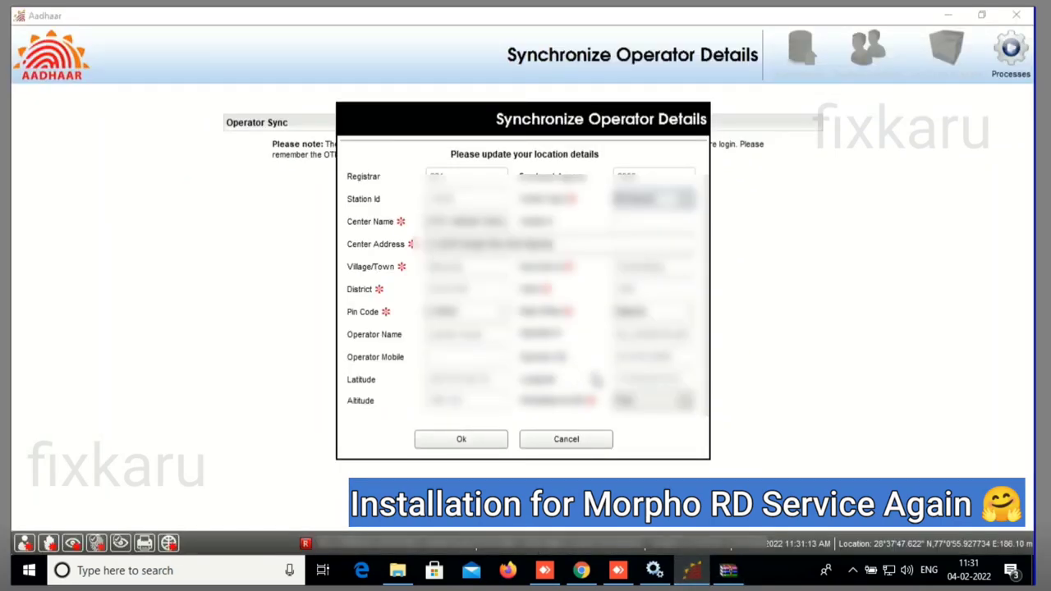
click(853, 571)
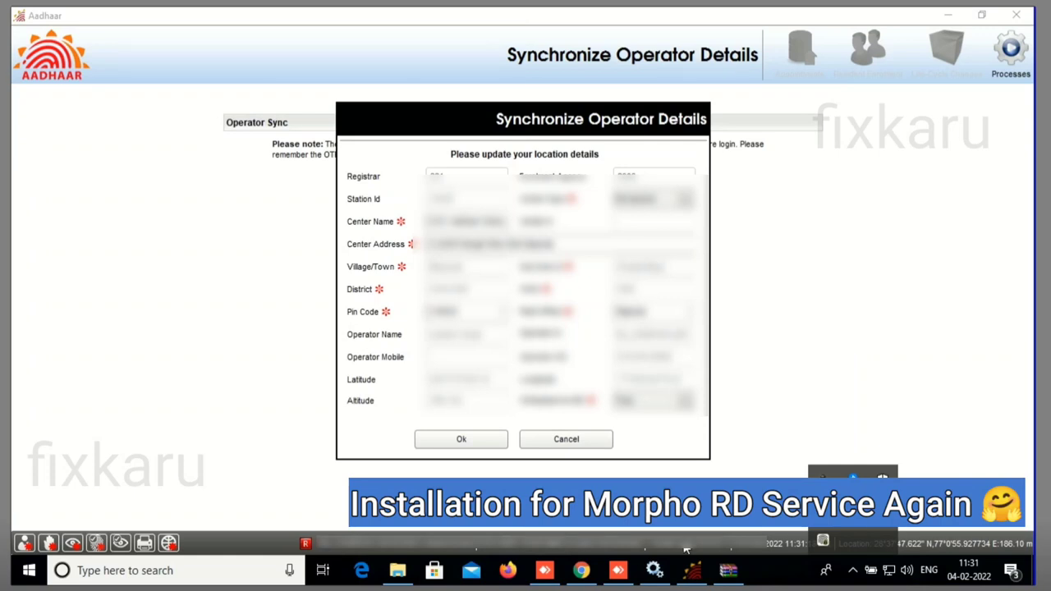
click(655, 570)
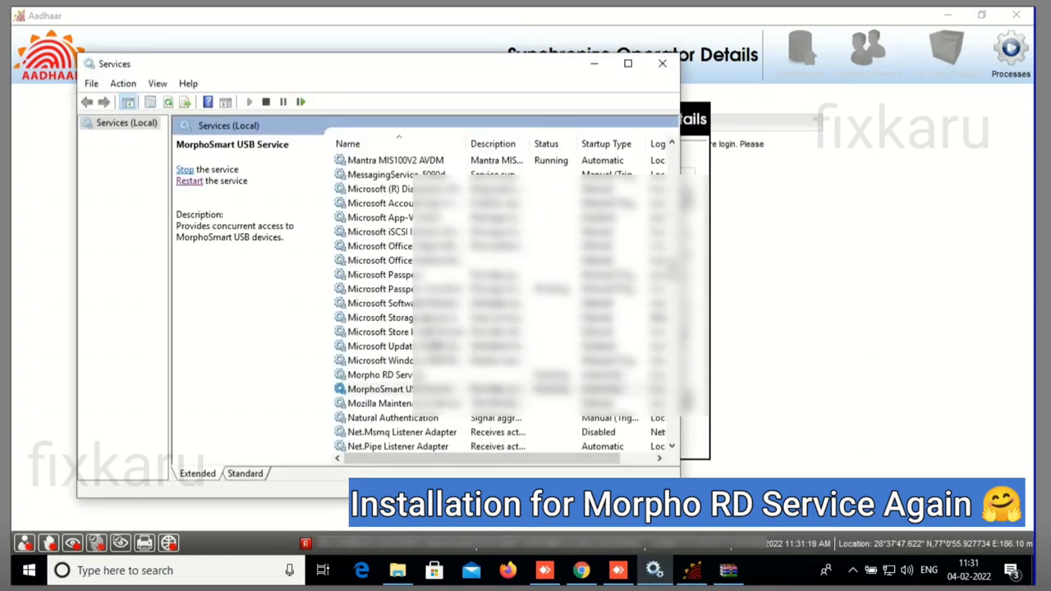
click(403, 375)
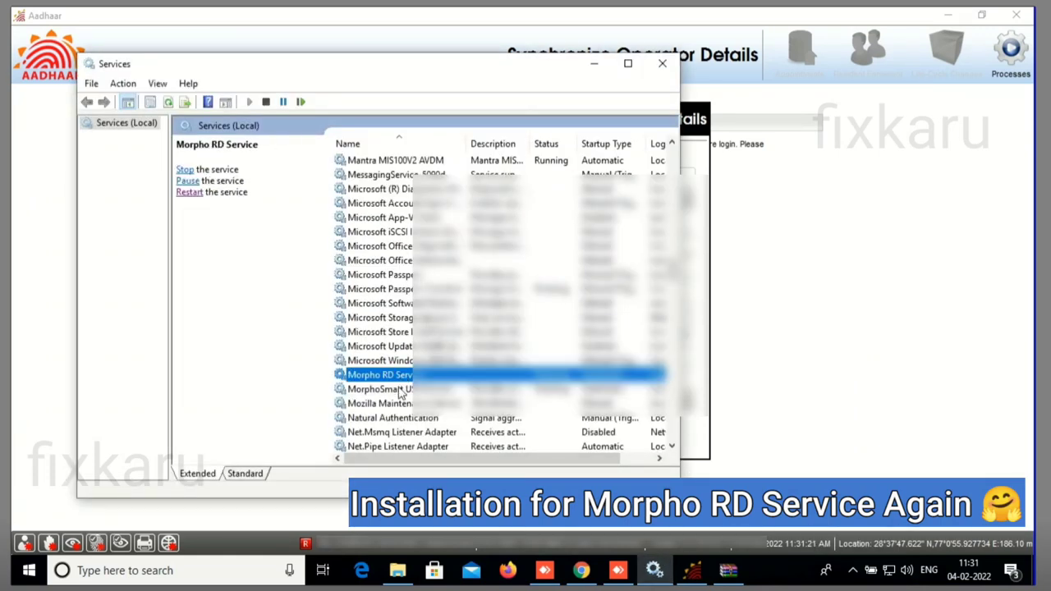
click(189, 196)
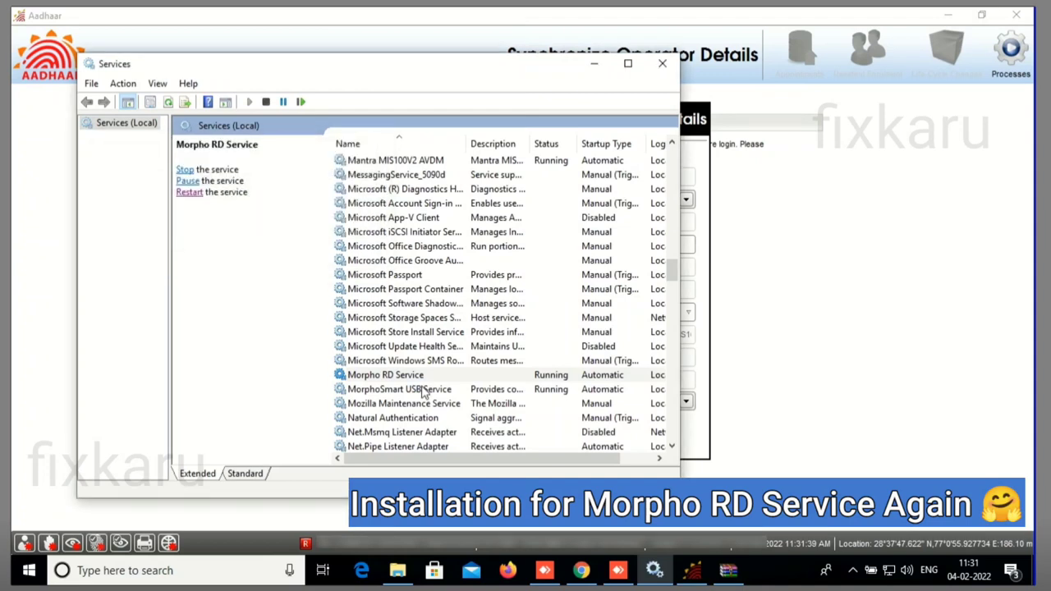
Step: Restart MorphoSmart USB Service and bring the Aadhaar client back to the front
click(419, 390)
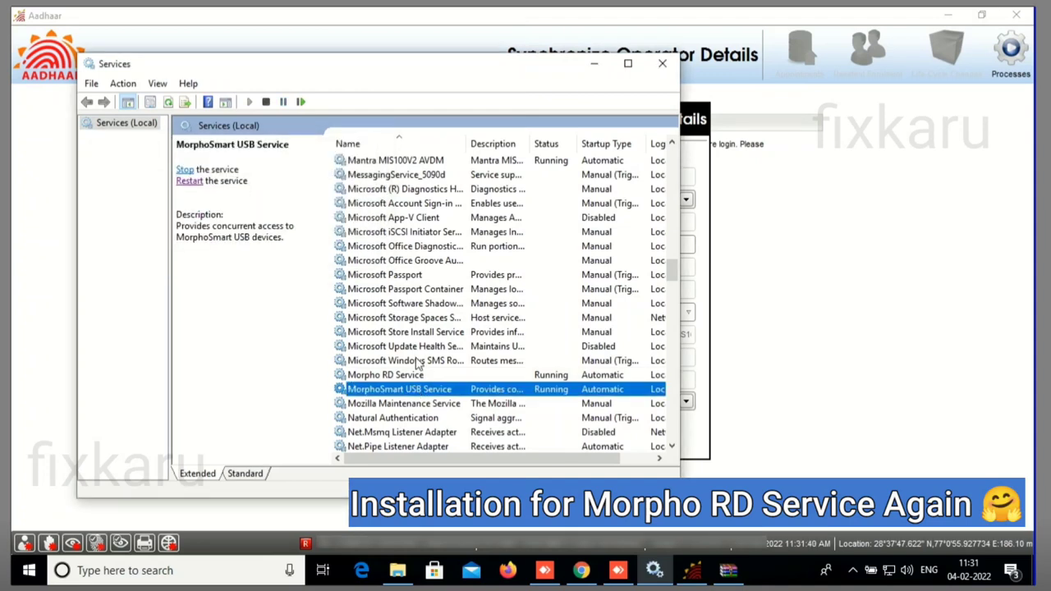
click(196, 183)
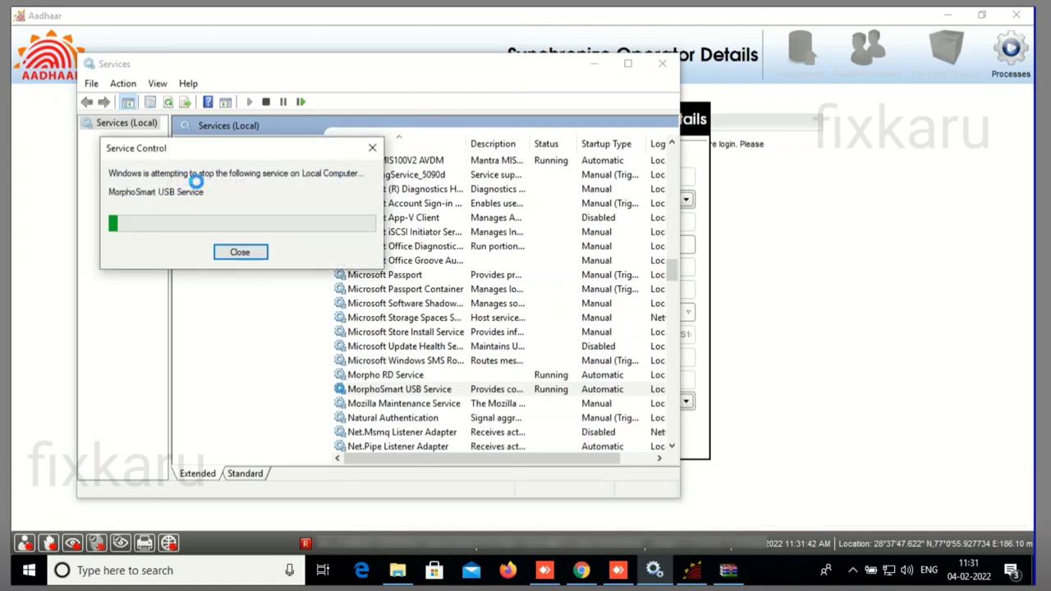
click(780, 322)
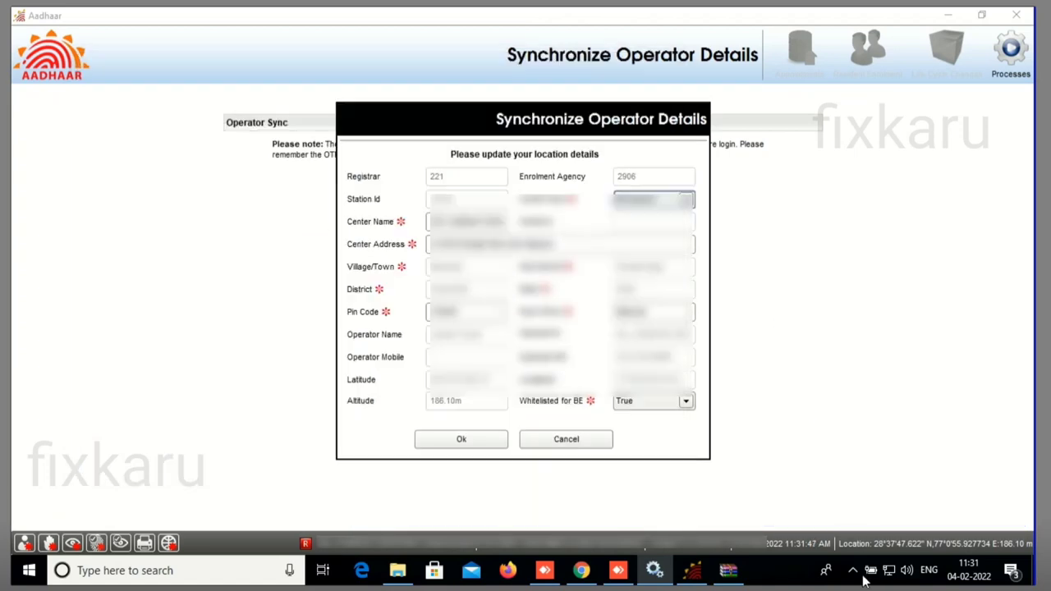
Step: Dismiss the tray icons popup and confirm the Synchronize Operator Details location with Ok
click(851, 573)
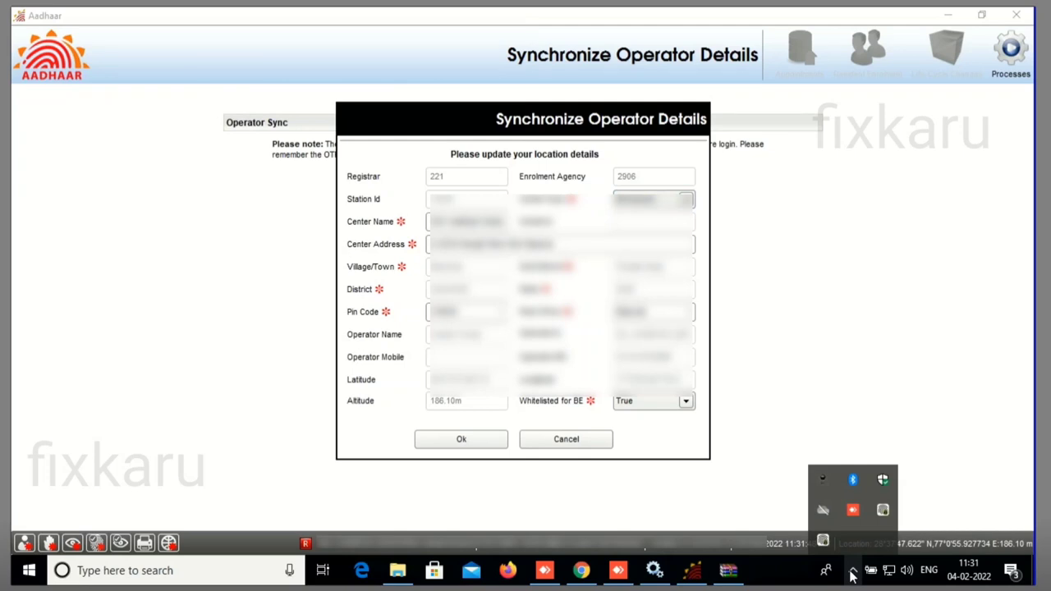
click(758, 330)
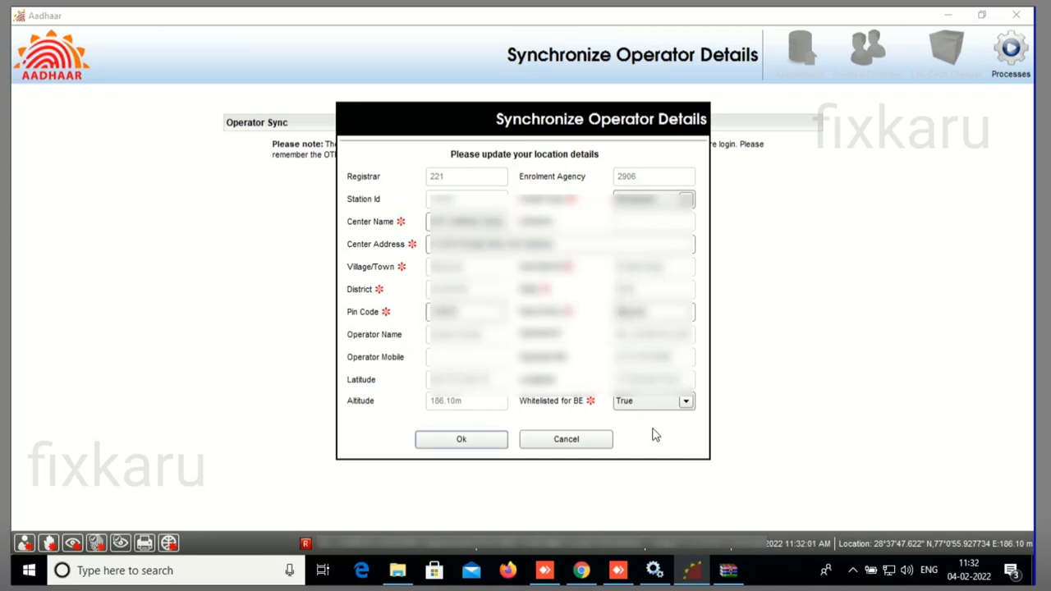
click(465, 441)
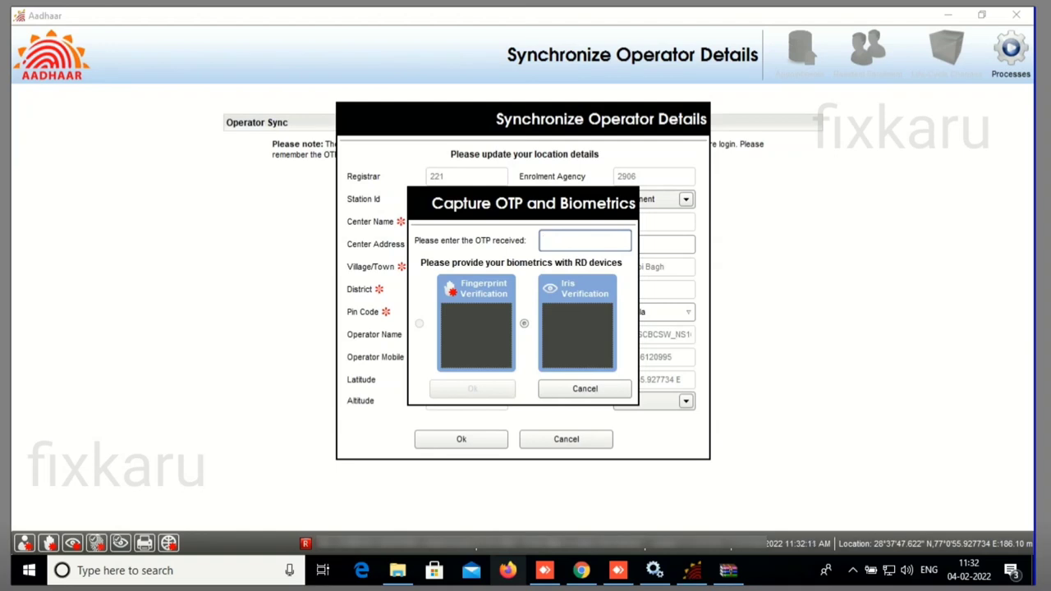
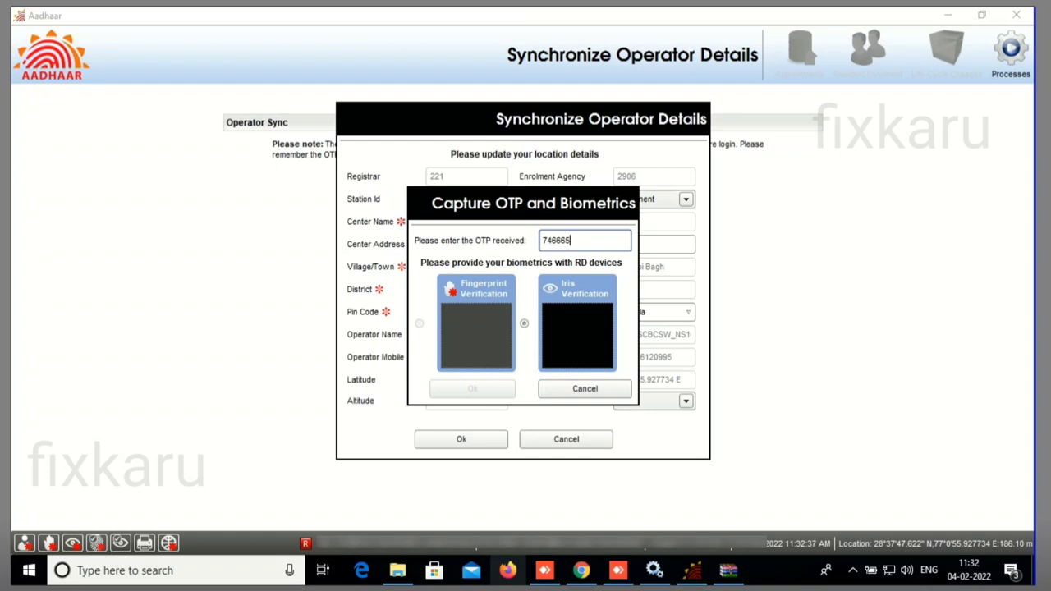
Step: Enter the OTP, capture the operator's iris, submit, and acknowledge Operator Sync Successful
click(587, 345)
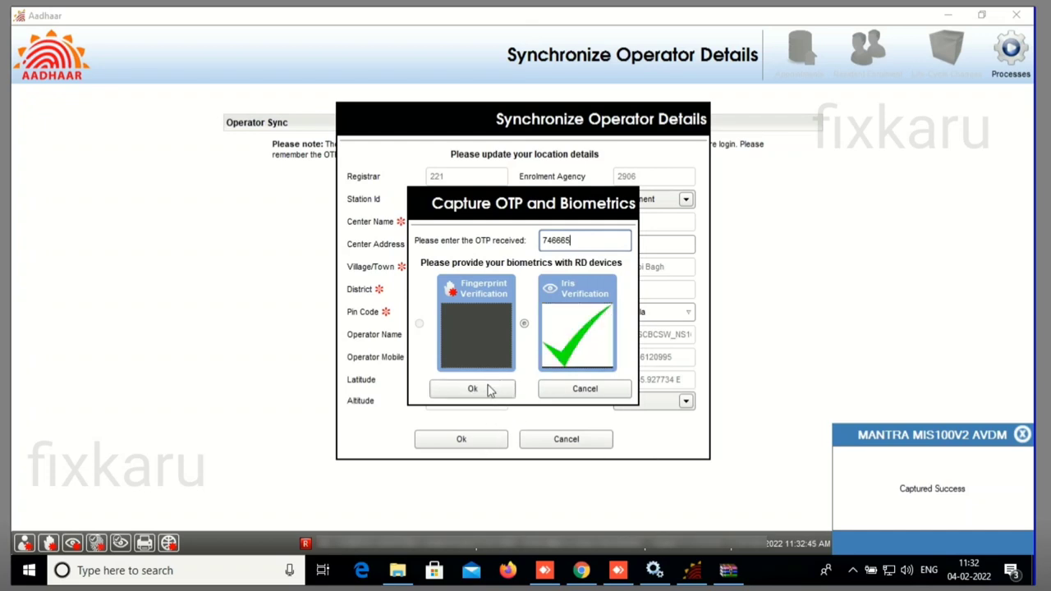
click(501, 389)
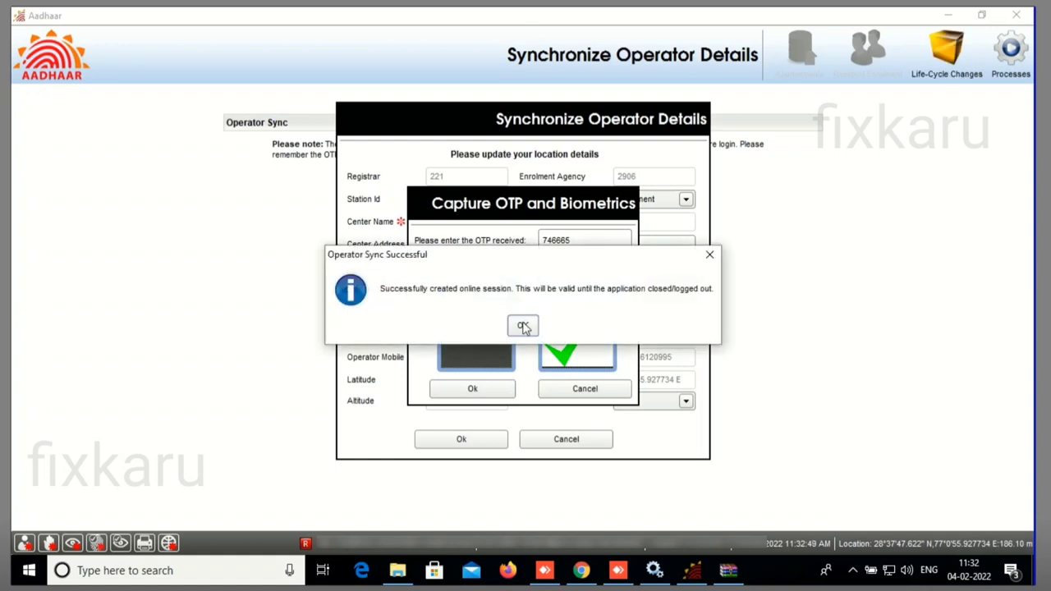
click(524, 324)
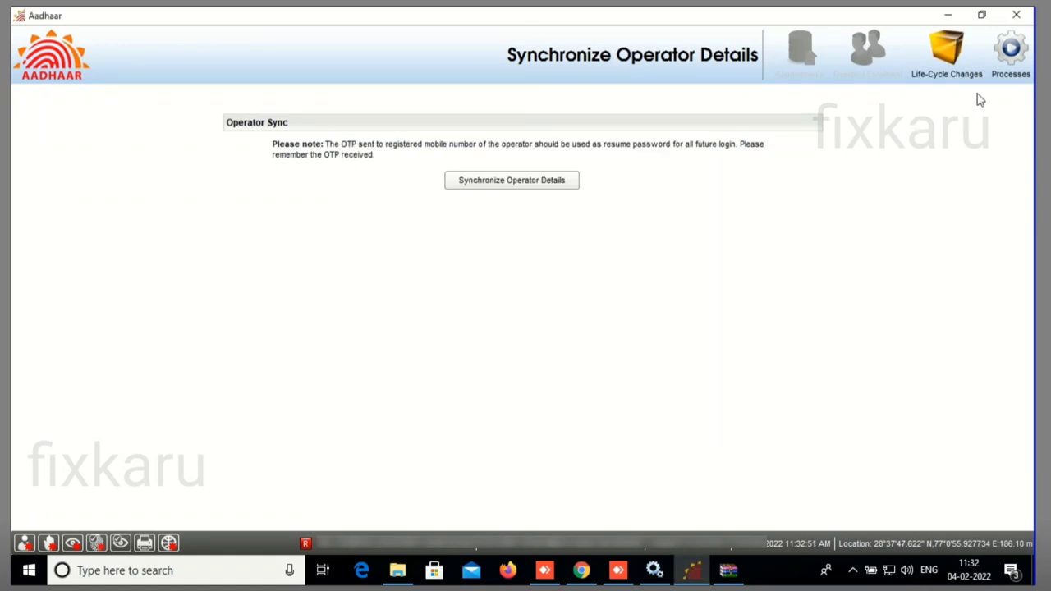
Step: Open Life-Cycle Changes > Online Update and switch the resident search to Aadhaar No
click(958, 73)
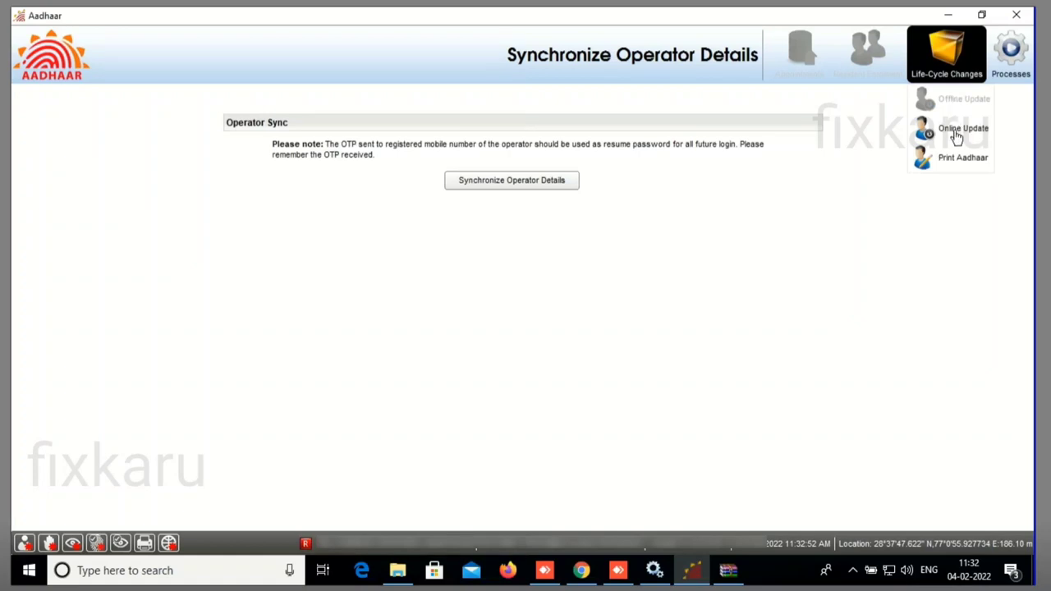
click(692, 239)
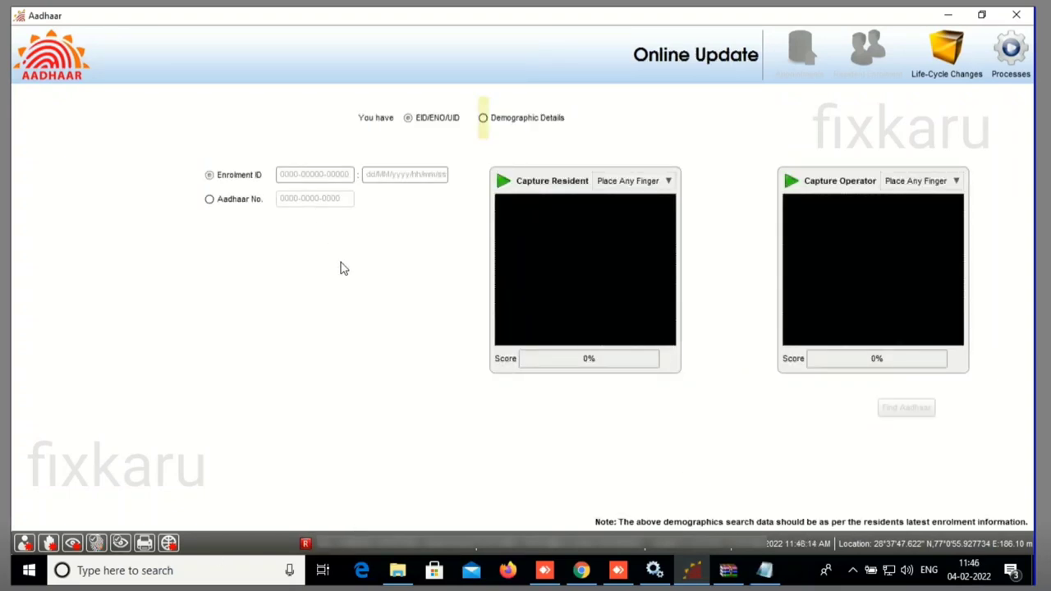
key(Tab)
key(Tab)
key(Tab)
key(Tab)
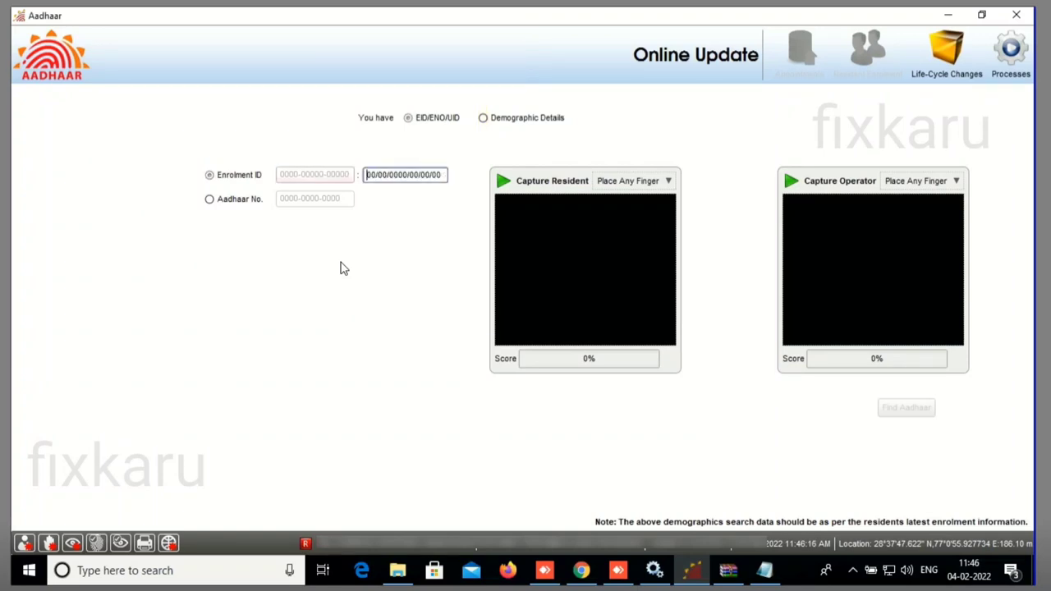
key(Tab)
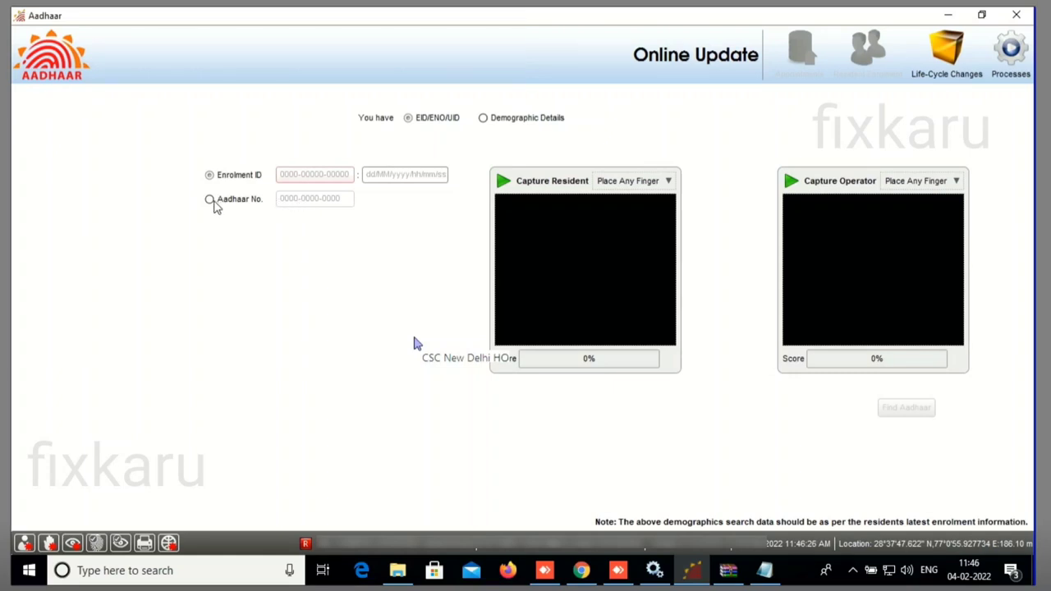
click(212, 202)
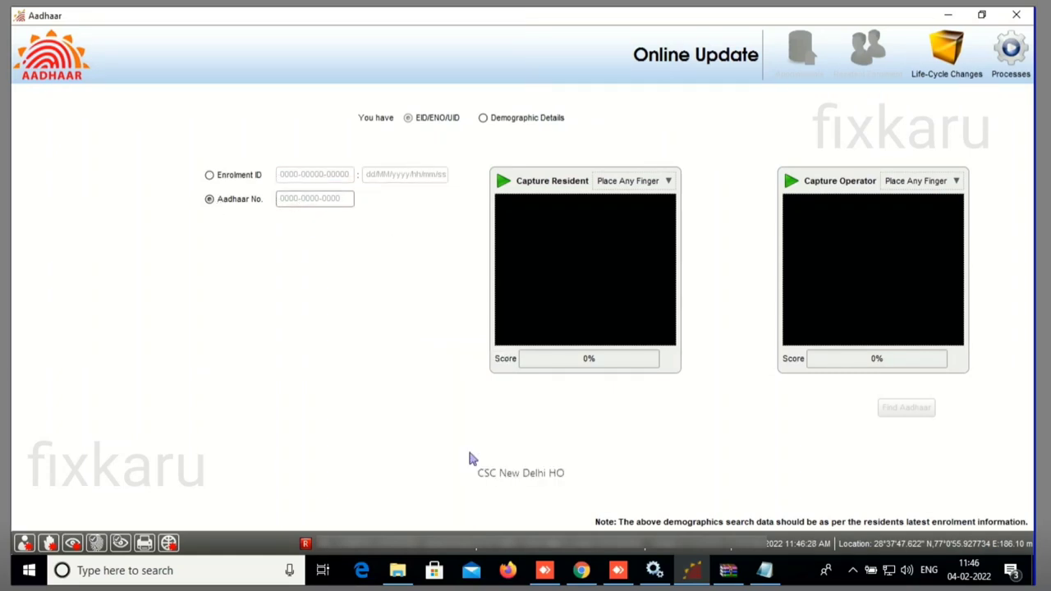
key(Tab)
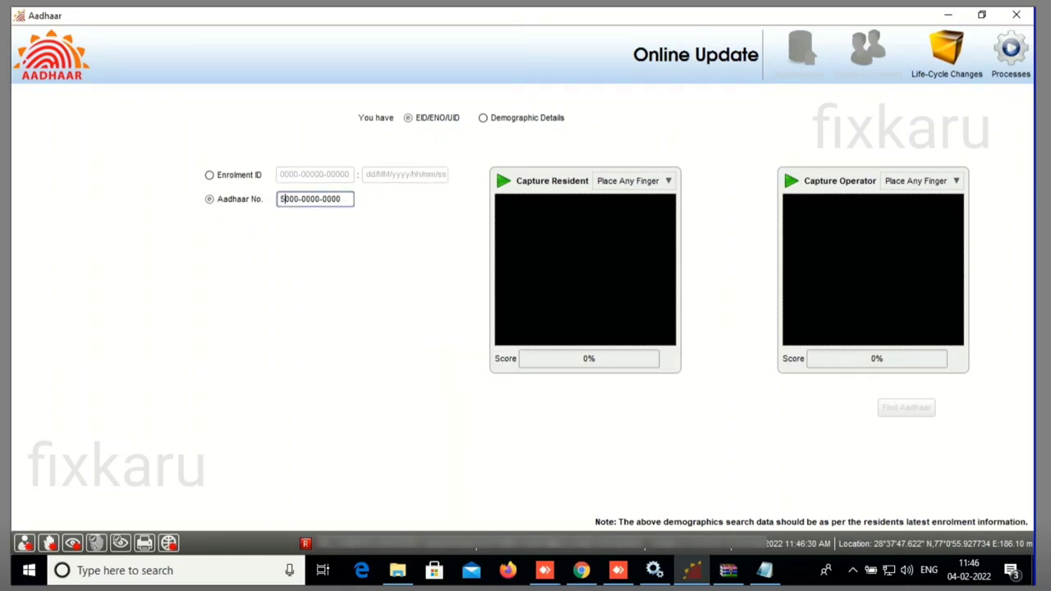
Step: Enter the resident's Aadhaar number, capture resident and operator fingerprints (44% and 49%), and search Aadhaar
click(549, 394)
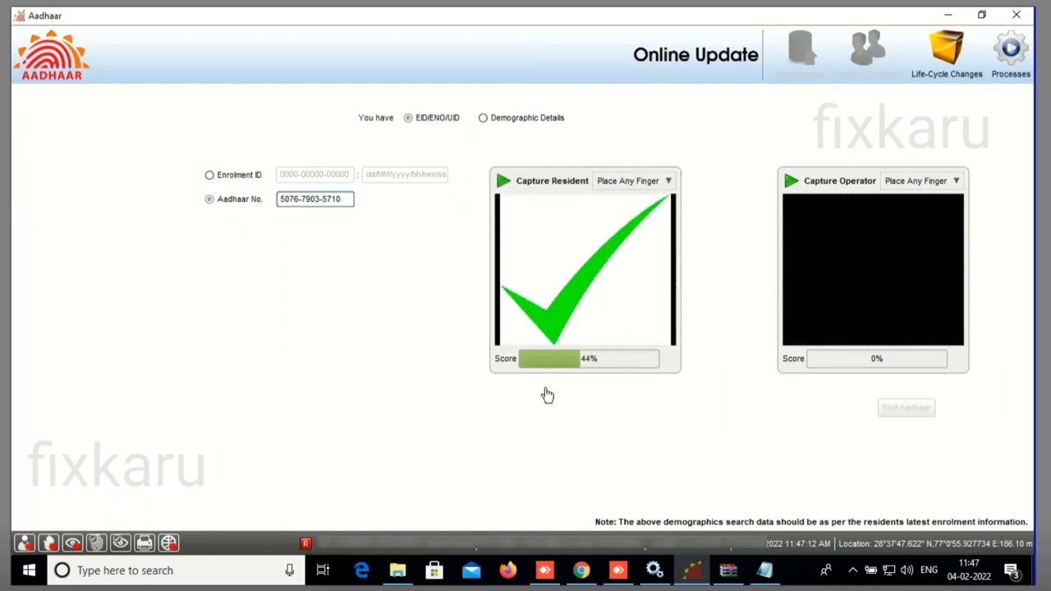
click(547, 392)
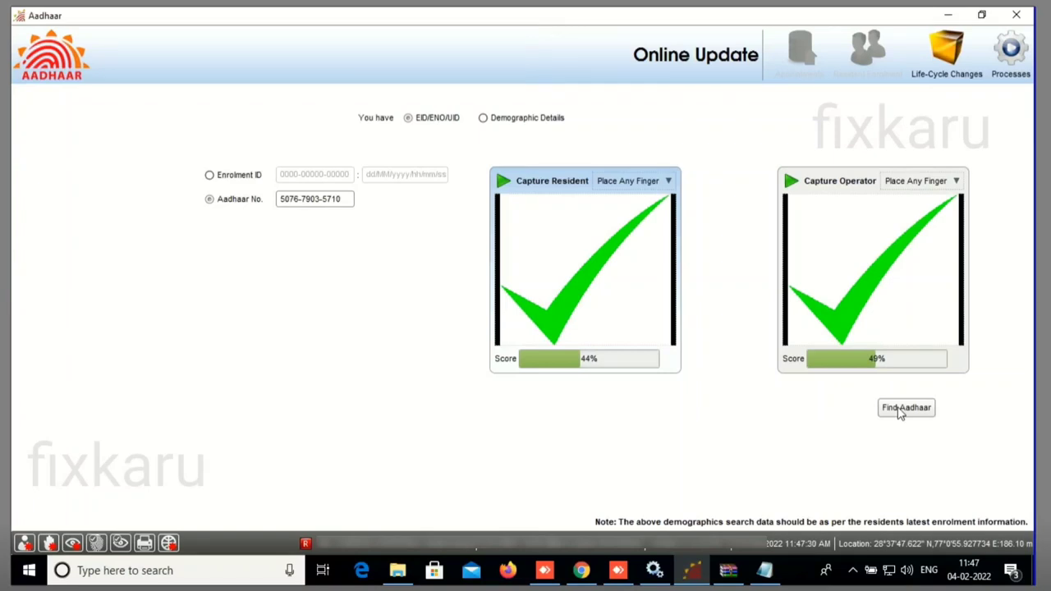
click(901, 413)
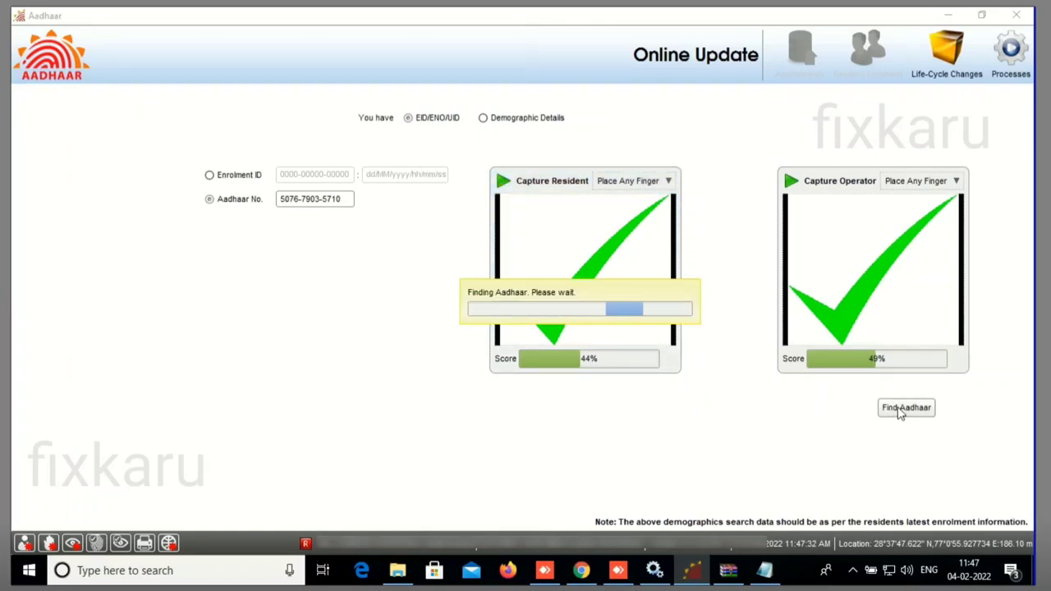